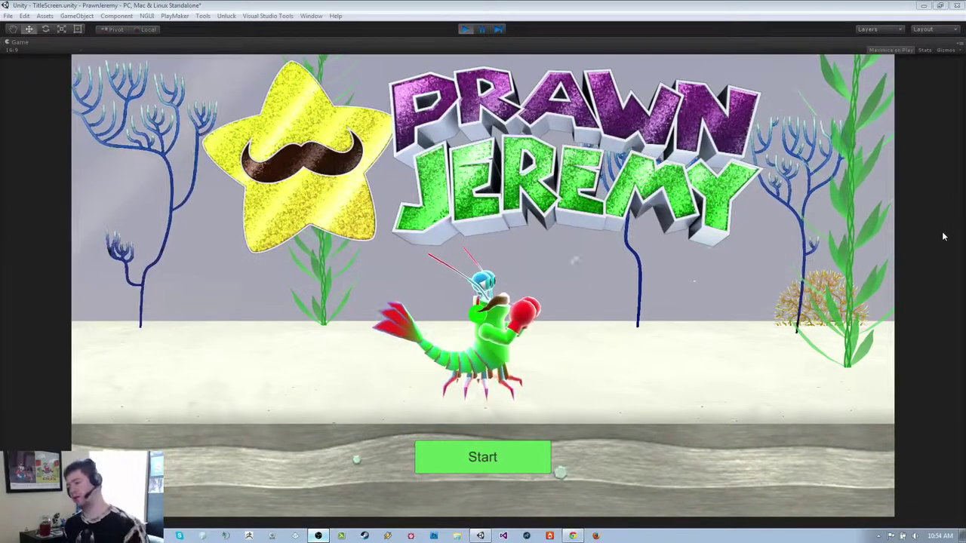
Start Prawn Jeremy from the title screen and load the Slot1 save into the underwater level
left_click(513, 463)
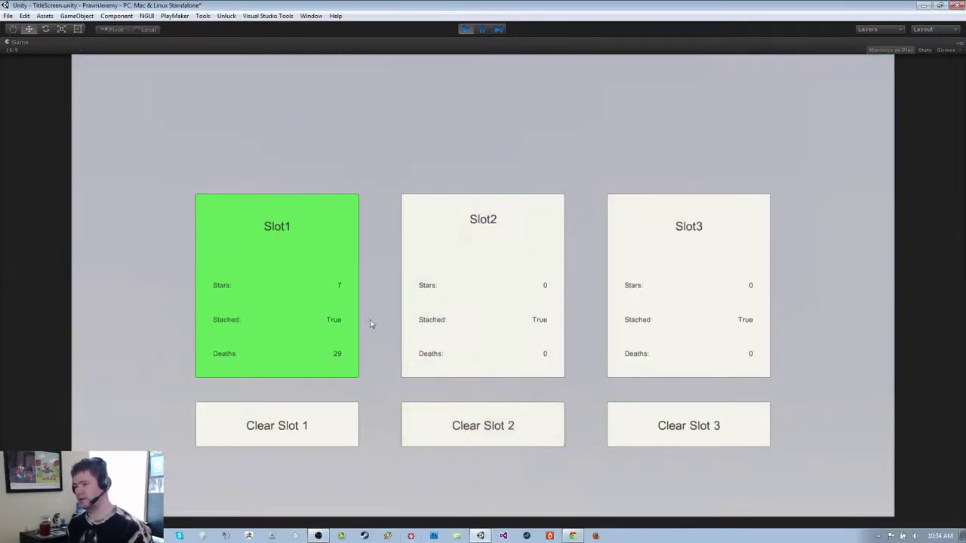
left_click(354, 264)
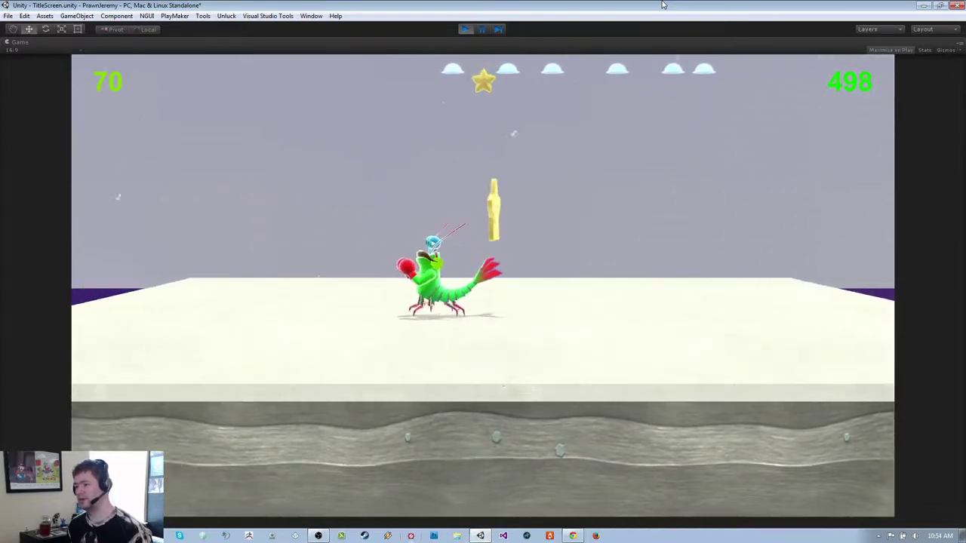
Continue from the first level's results panel to the pink-sky level with blue rocks
key("Return")
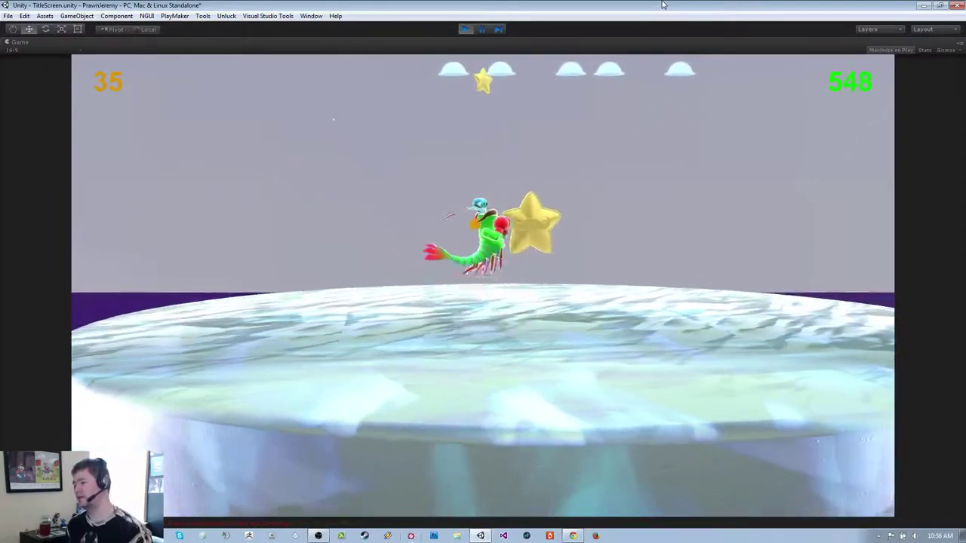
Dismiss the crab level's three-star results and load the grey rocky corridor
key("Return")
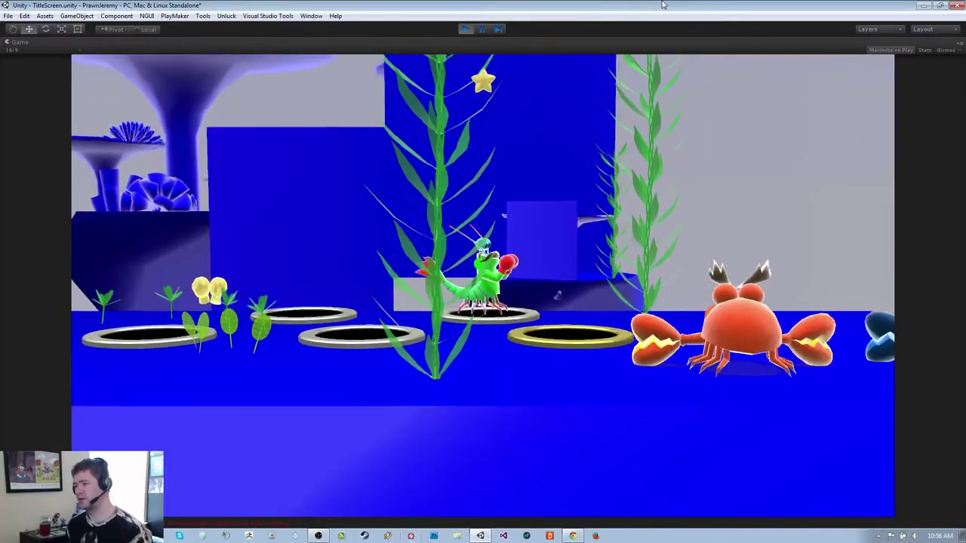